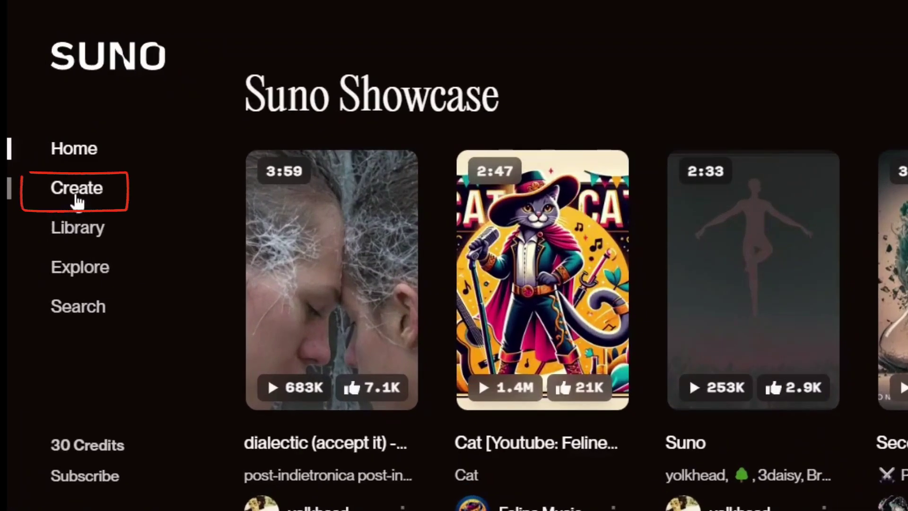
Step: Replace the polar bear description with an energetic rock song prompt about making money online
{"action": "left_click", "coordinate": [77, 201]}
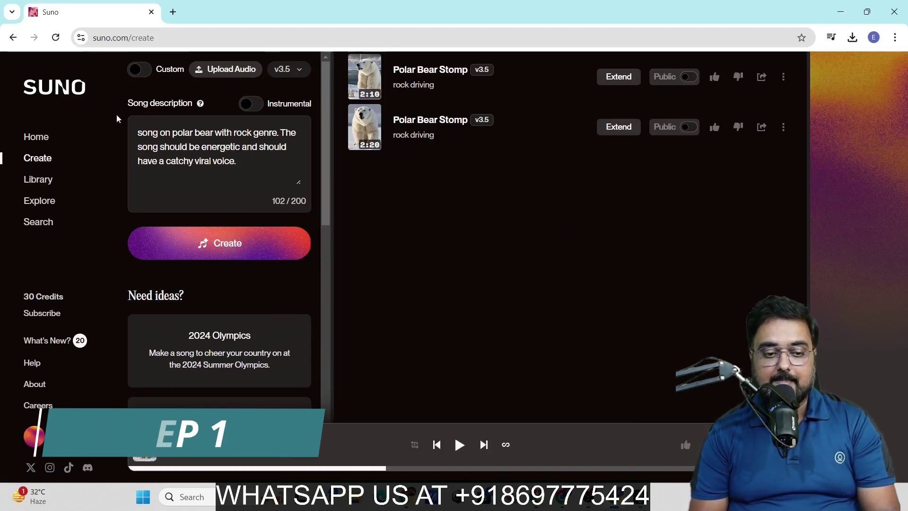
{"action": "left_click_drag", "start_coordinate": [251, 165], "coordinate": [164, 136]}
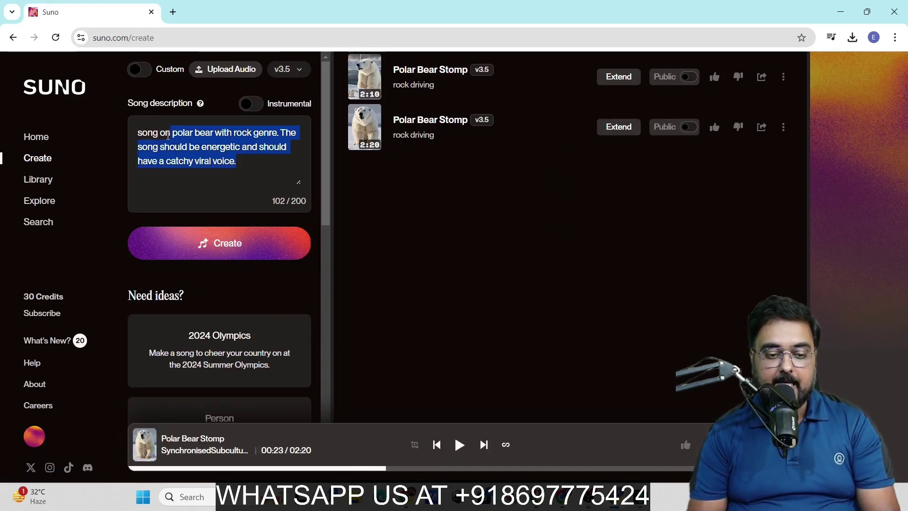
{"action": "key", "text": "BackSpace"}
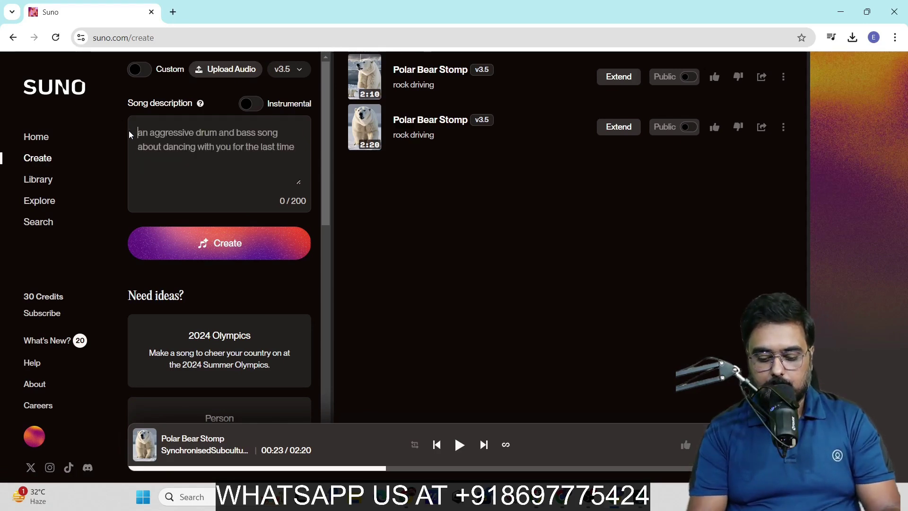
{"action": "type", "text": "make a song on make money online in rock genre. use energetic music and a catchy viral voiceover"}
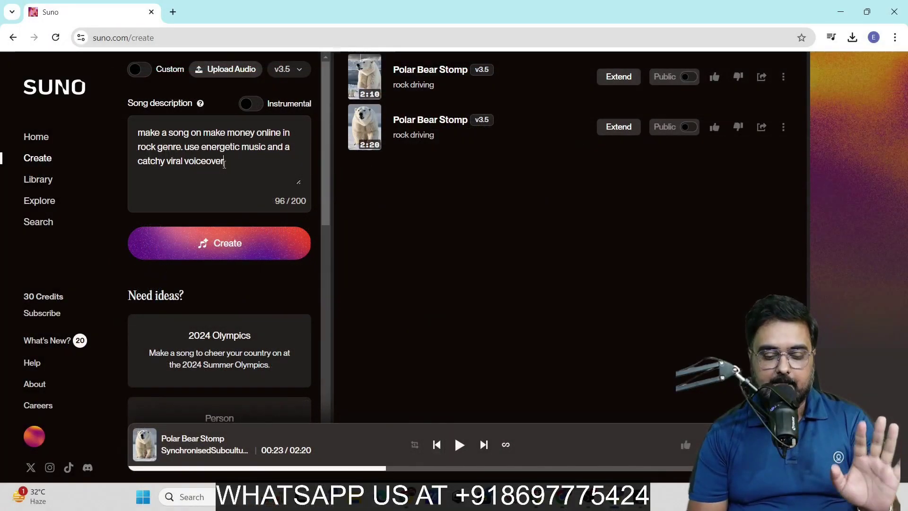
{"action": "left_click_drag", "start_coordinate": [231, 165], "coordinate": [127, 140]}
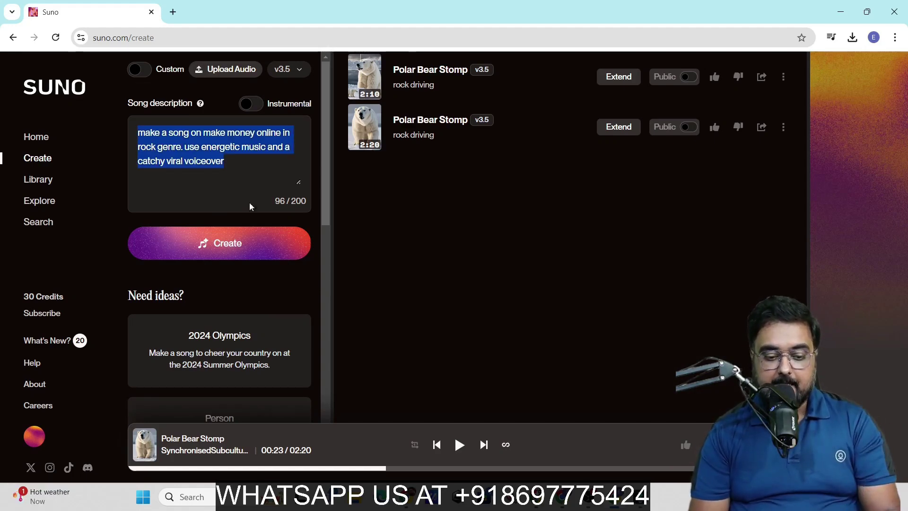
Step: Create two Digital Gold Rush rock songs and open the first one's details
{"action": "left_click", "coordinate": [211, 244]}
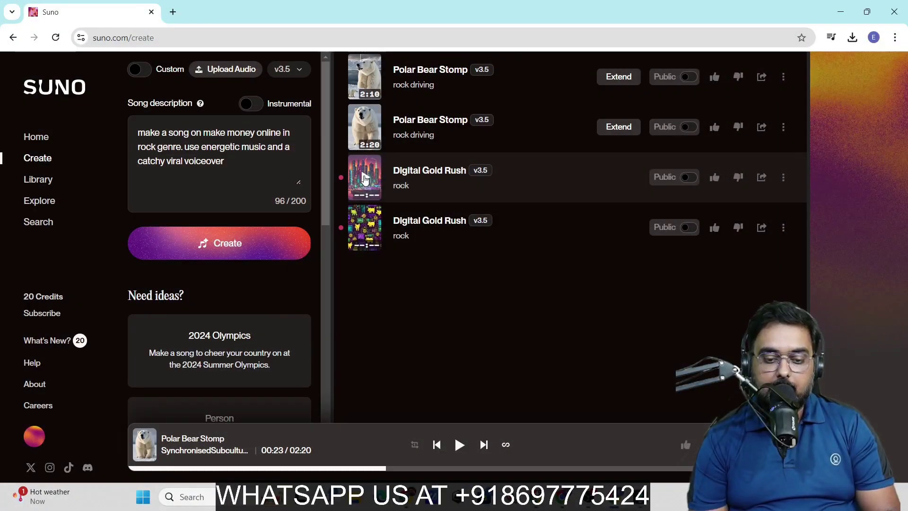
{"action": "left_click", "coordinate": [364, 178]}
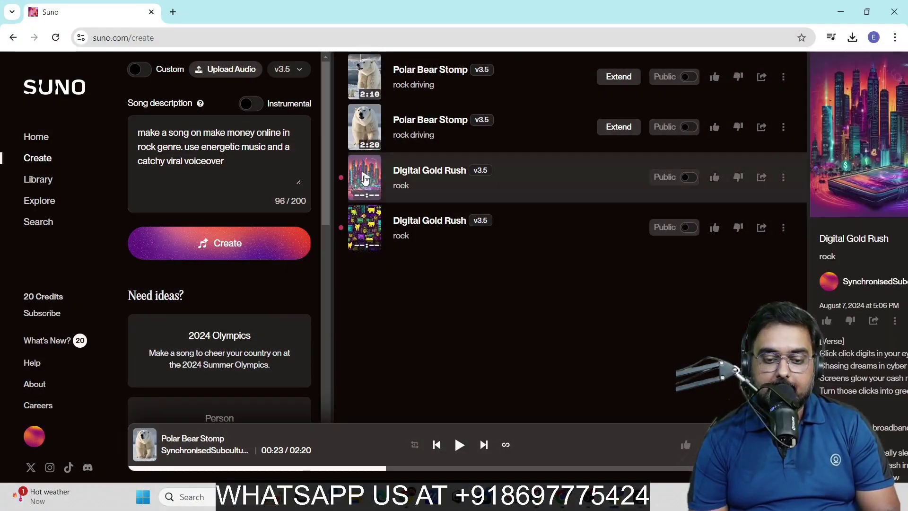
Step: Open the first Digital Gold Rush song page and read through its lyrics
{"action": "left_click", "coordinate": [415, 171]}
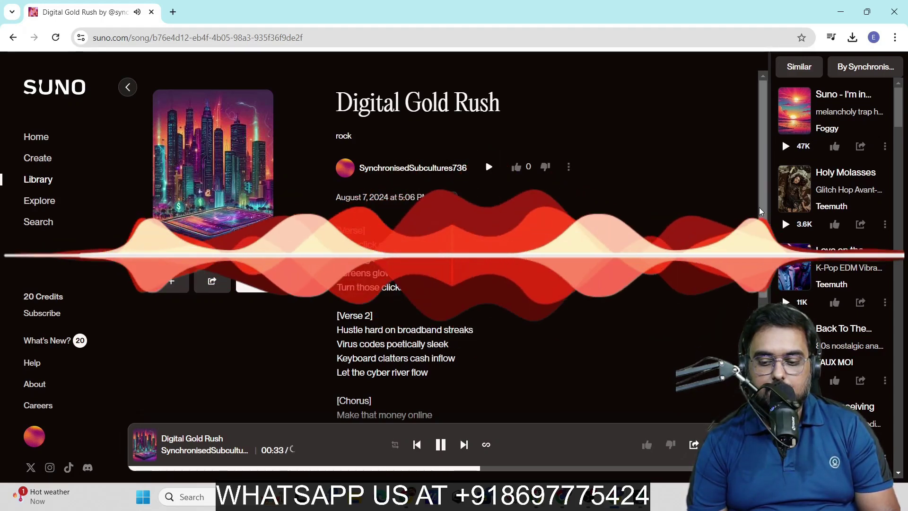
{"action": "scroll", "coordinate": [767, 228], "scroll_direction": "down", "scroll_amount": 1}
{"action": "left_click_drag", "start_coordinate": [768, 228], "coordinate": [766, 286]}
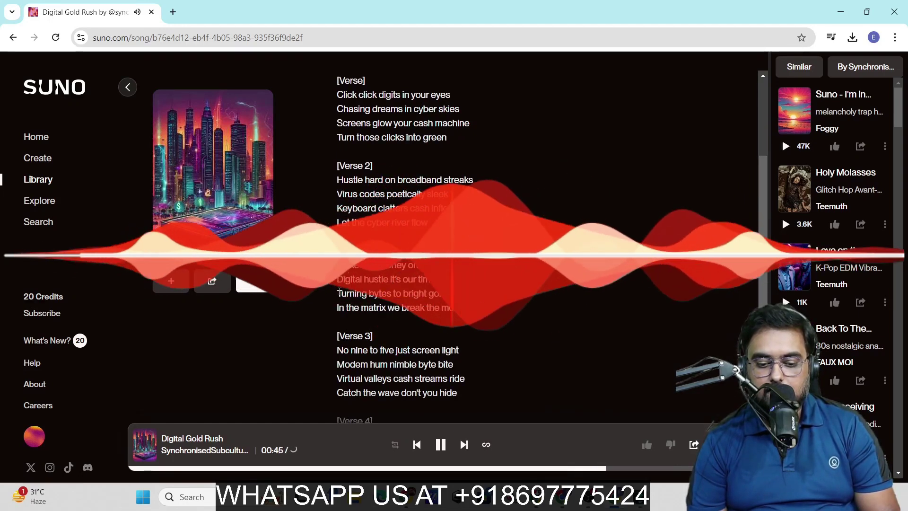
{"action": "left_click_drag", "start_coordinate": [356, 293], "coordinate": [461, 308]}
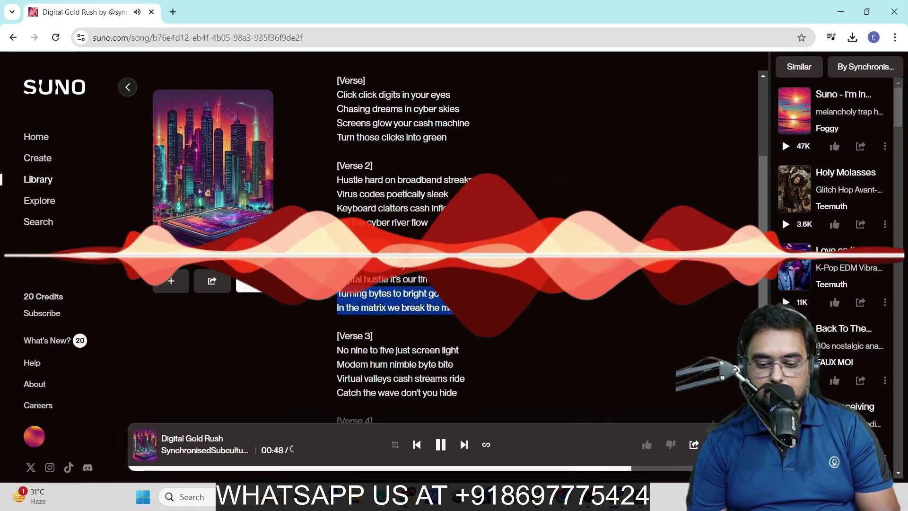
{"action": "left_click", "coordinate": [382, 180]}
Step: Pause playback at 00:51, then open and close the song's options menu
{"action": "key", "text": "space"}
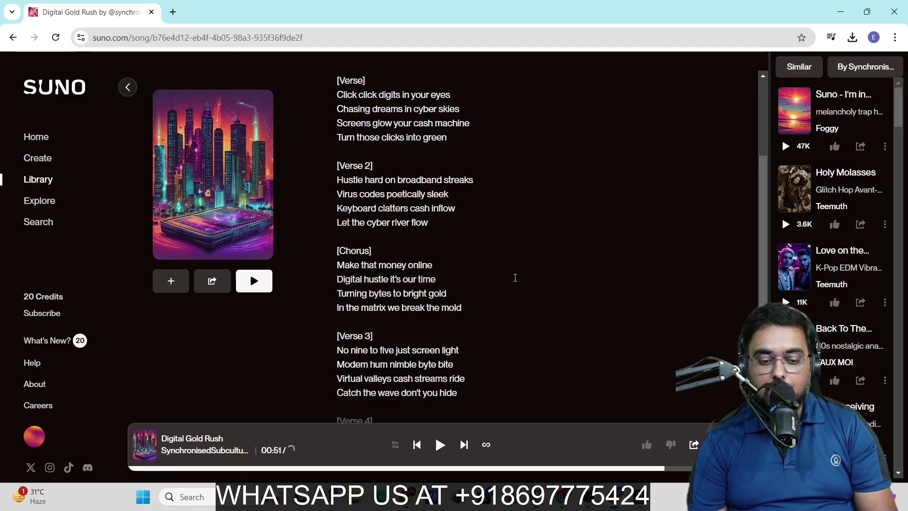
{"action": "scroll", "coordinate": [761, 245], "scroll_direction": "up", "scroll_amount": 3}
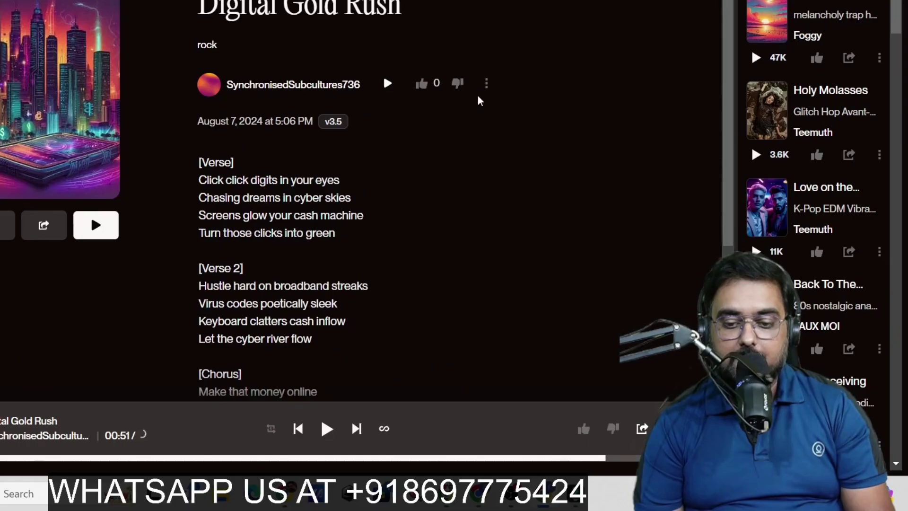
{"action": "left_click", "coordinate": [569, 165]}
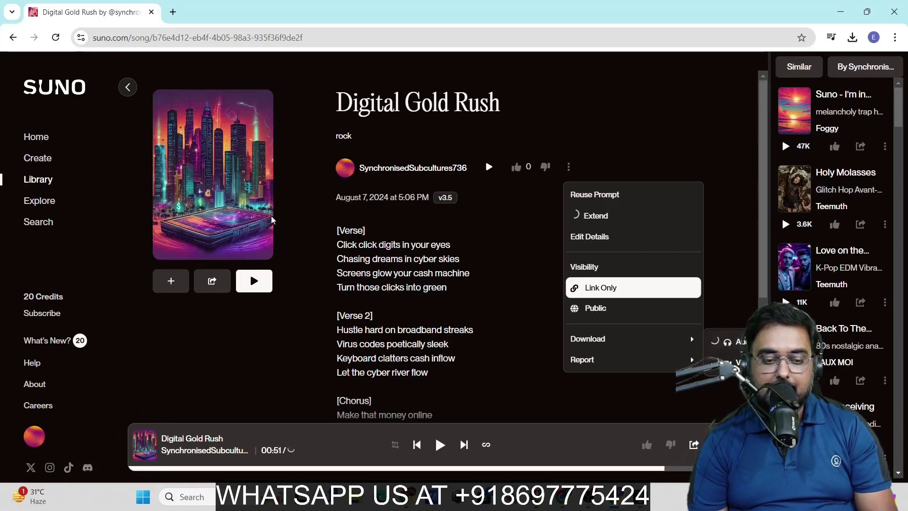
{"action": "left_click", "coordinate": [127, 96]}
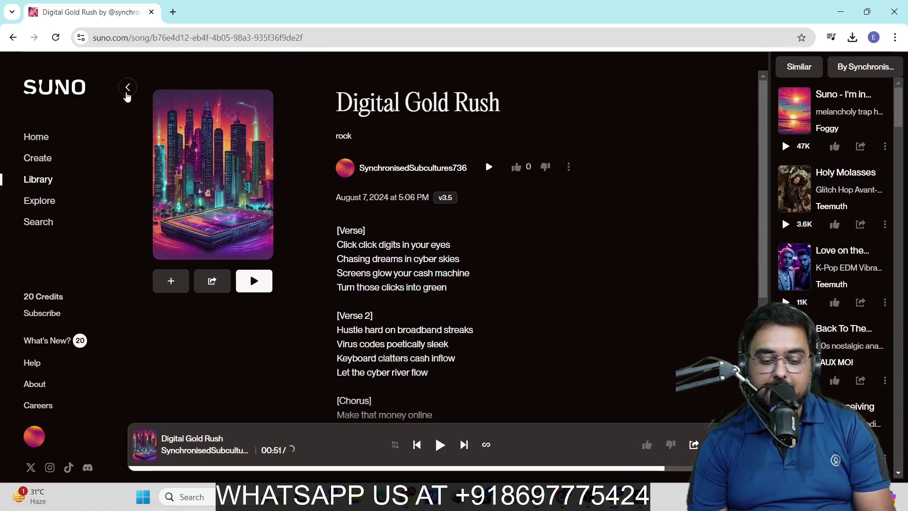
Step: Play the second Digital Gold Rush song's opening and highlight its first verse, then return to Create
{"action": "left_click", "coordinate": [127, 96]}
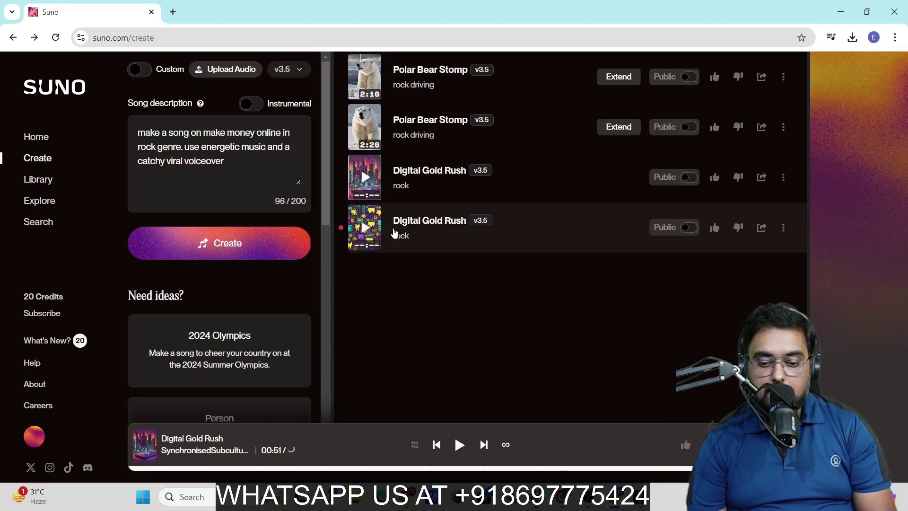
{"action": "left_click", "coordinate": [404, 222]}
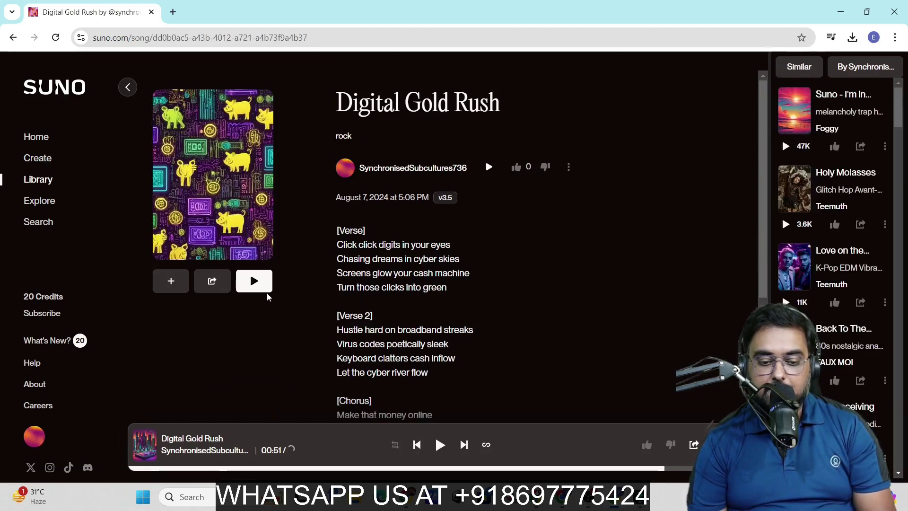
{"action": "left_click", "coordinate": [255, 282]}
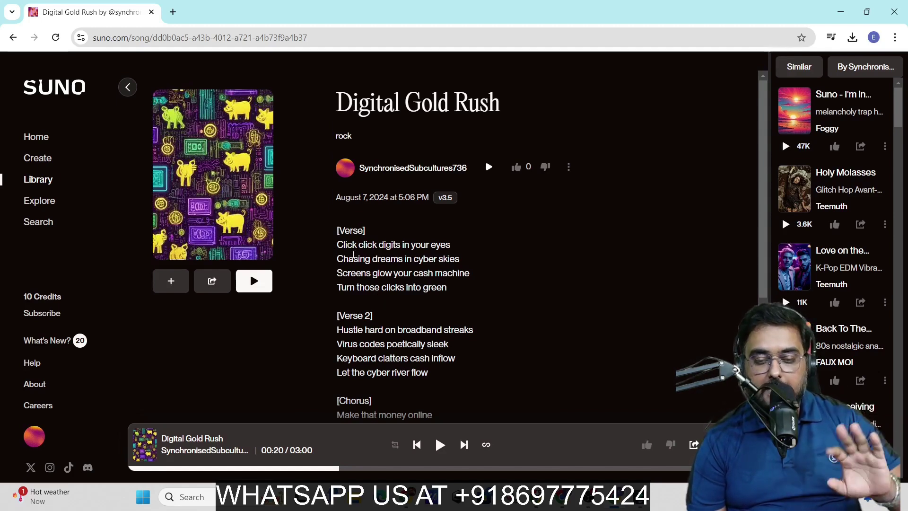
{"action": "left_click_drag", "start_coordinate": [353, 255], "coordinate": [395, 308]}
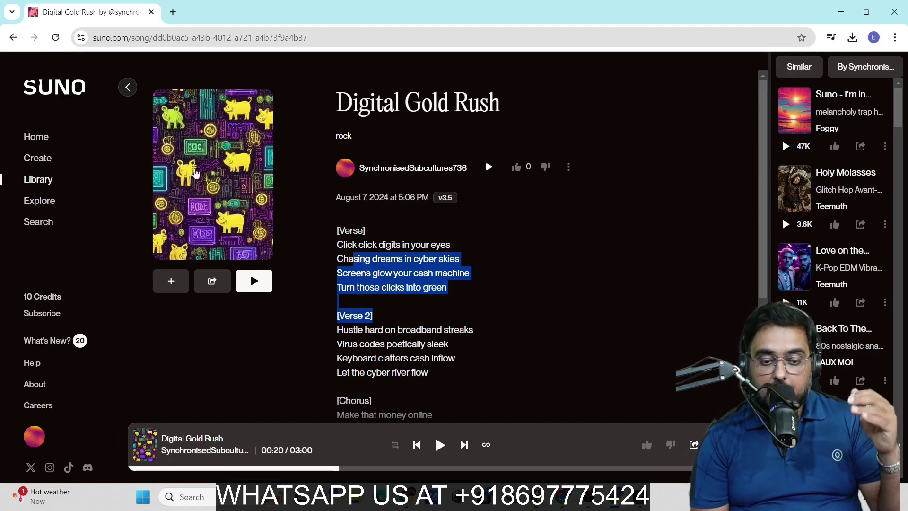
{"action": "left_click", "coordinate": [127, 88]}
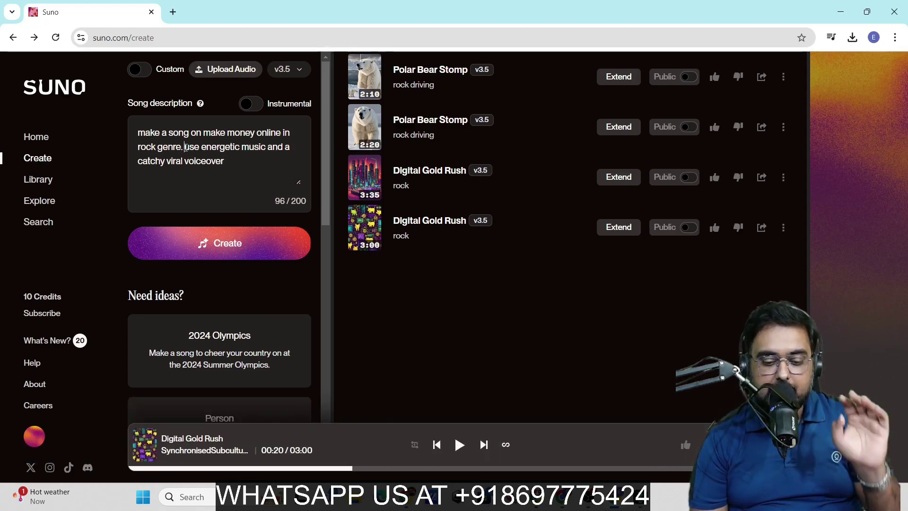
Step: Add freedom of time and place, no boss, and money while you sleep, then create
{"action": "type", "text": "add a few things "}
{"action": "type", "text": "like freedom of tim"}
{"action": "type", "text": "e and place. no b"}
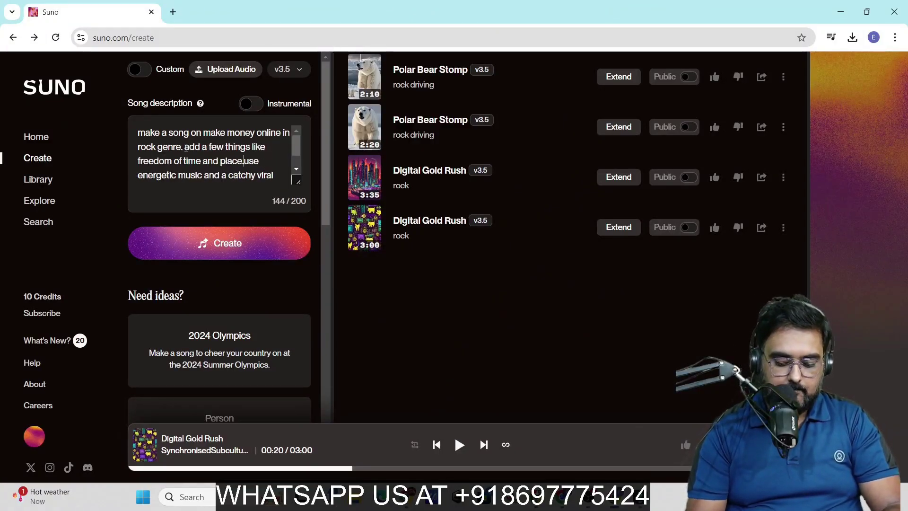
{"action": "type", "text": "oss. make money while you sleep."}
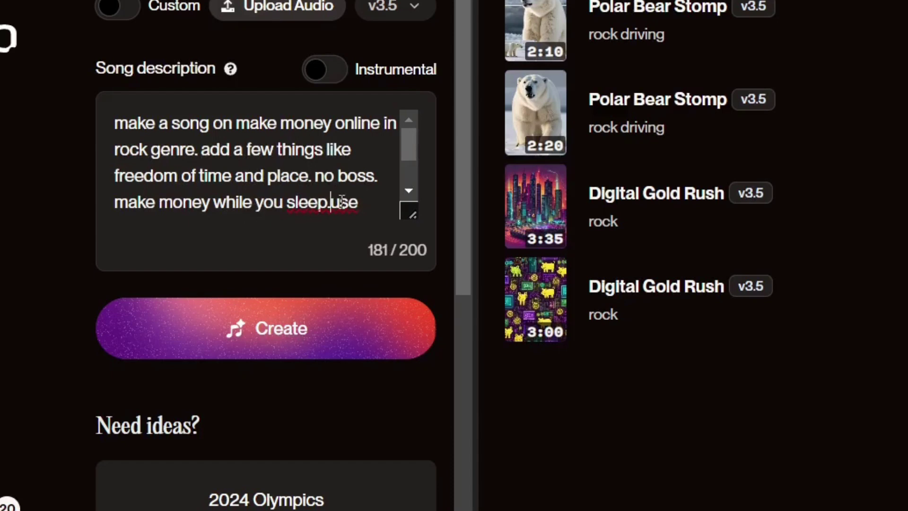
{"action": "left_click", "coordinate": [300, 335]}
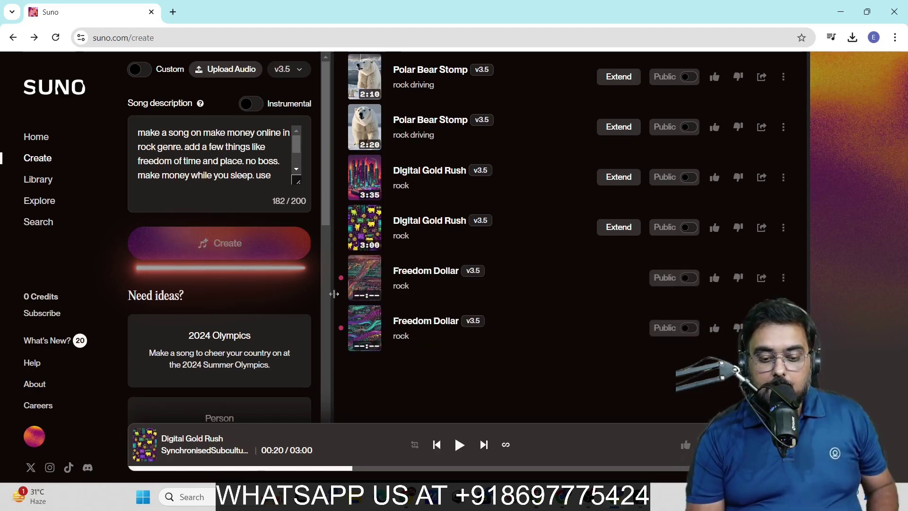
Step: Open the first Freedom Dollar song's page, play it briefly, then pause it
{"action": "left_click", "coordinate": [417, 272]}
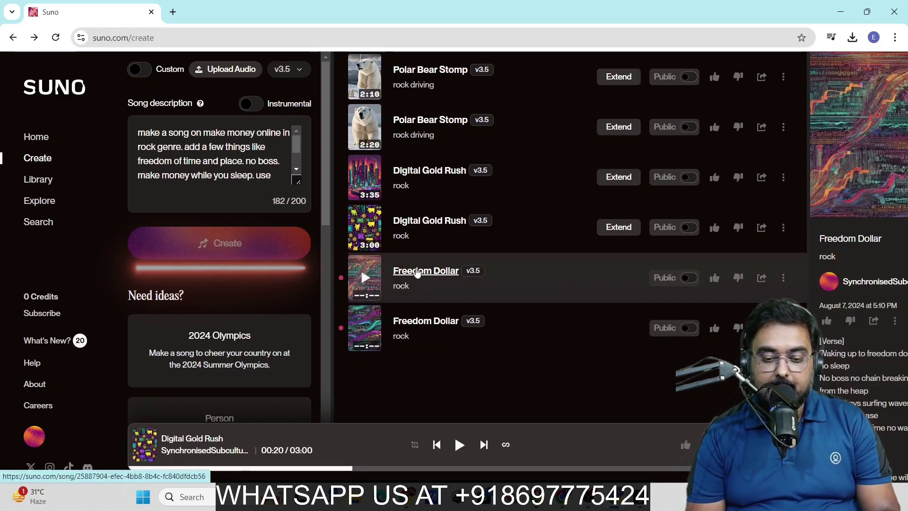
{"action": "left_click", "coordinate": [417, 271]}
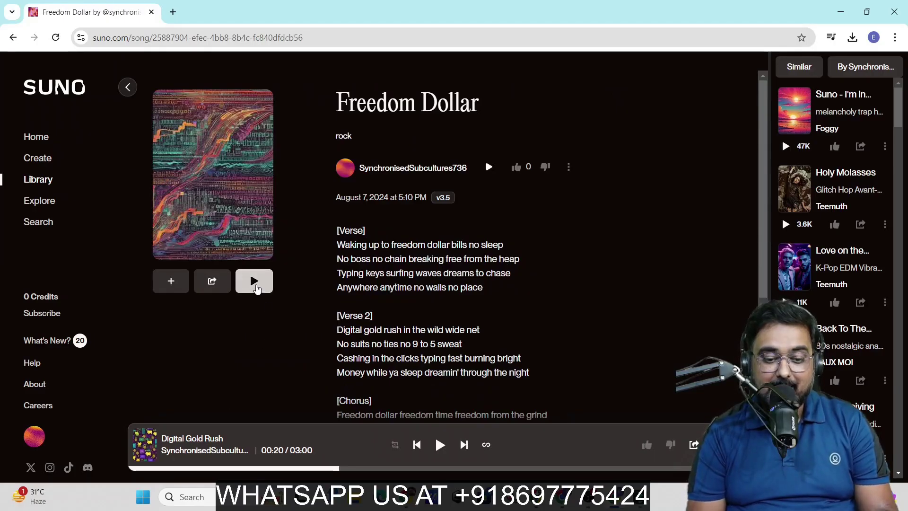
{"action": "left_click", "coordinate": [254, 282]}
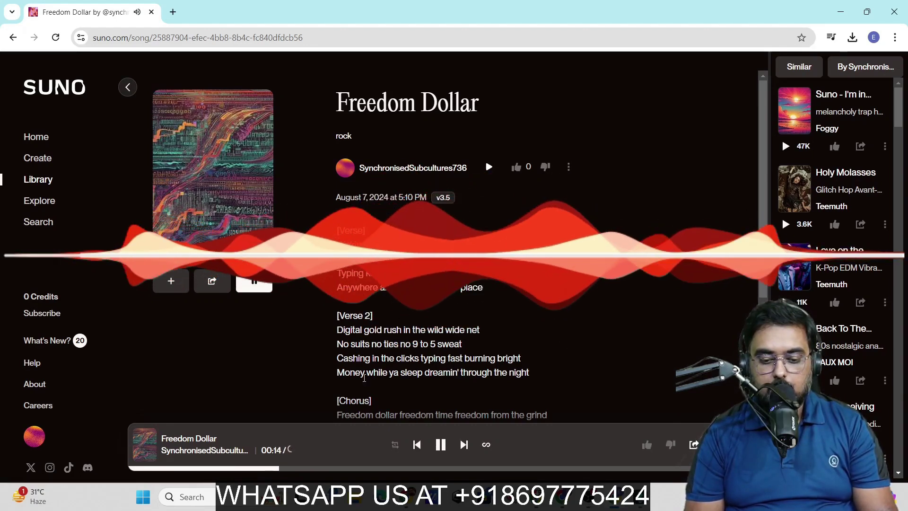
{"action": "left_click", "coordinate": [254, 285]}
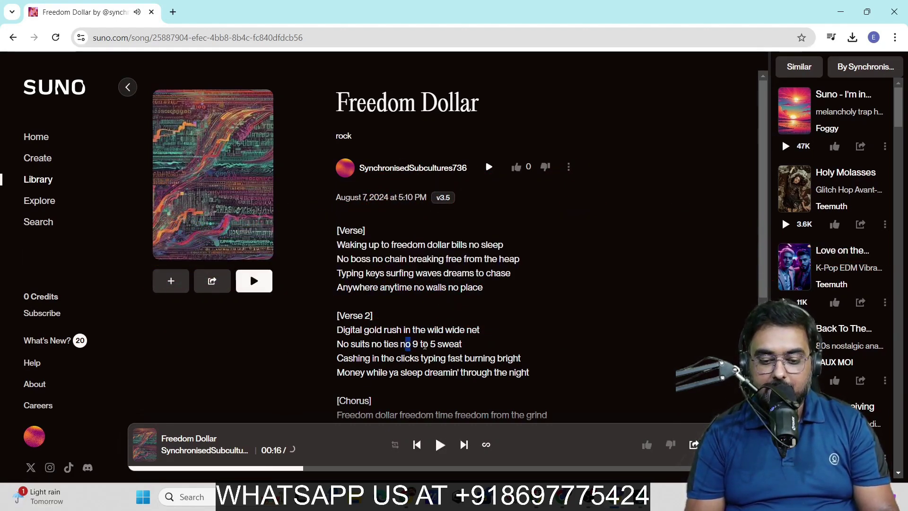
Step: Highlight the 'no 9 to 5 sweat' and freedom chorus lyrics, then return to Create
{"action": "left_click_drag", "start_coordinate": [439, 345], "coordinate": [470, 344]}
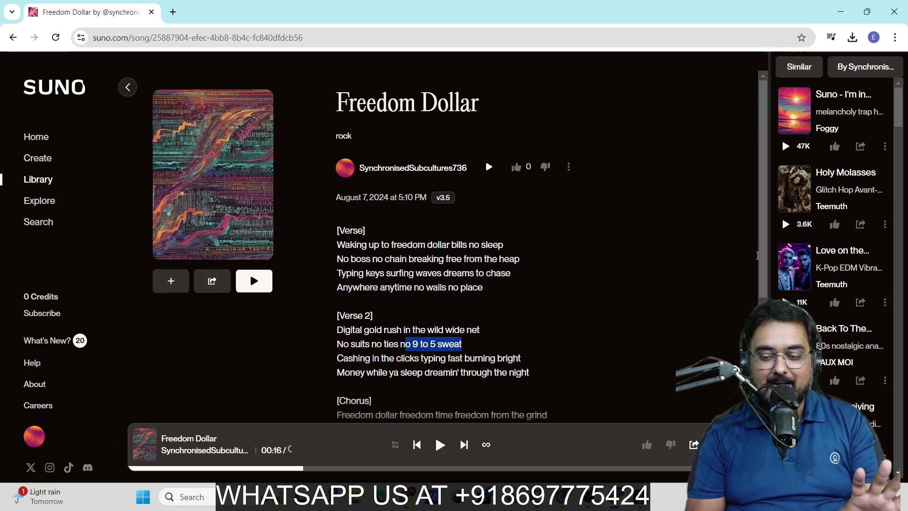
{"action": "left_click_drag", "start_coordinate": [764, 263], "coordinate": [767, 288]}
{"action": "scroll", "coordinate": [467, 227], "scroll_direction": "down", "scroll_amount": 2}
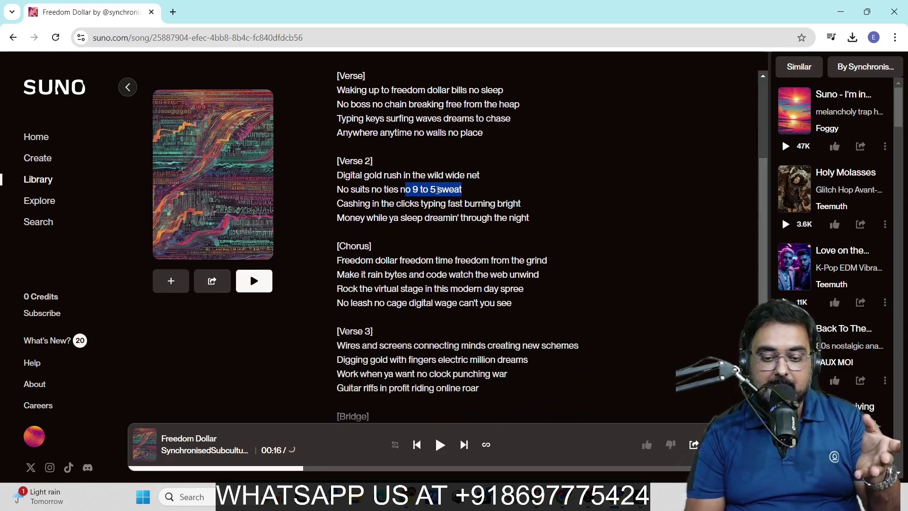
{"action": "left_click", "coordinate": [438, 190]}
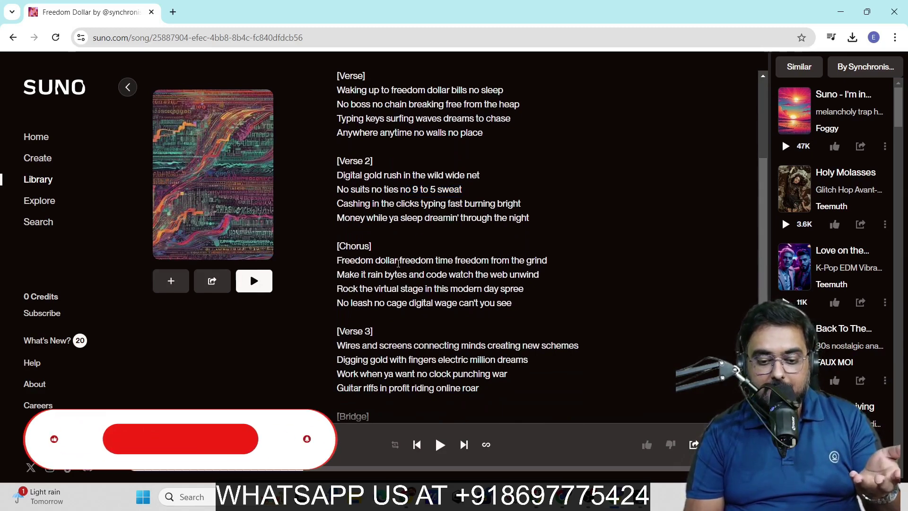
{"action": "left_click_drag", "start_coordinate": [398, 261], "coordinate": [511, 261]}
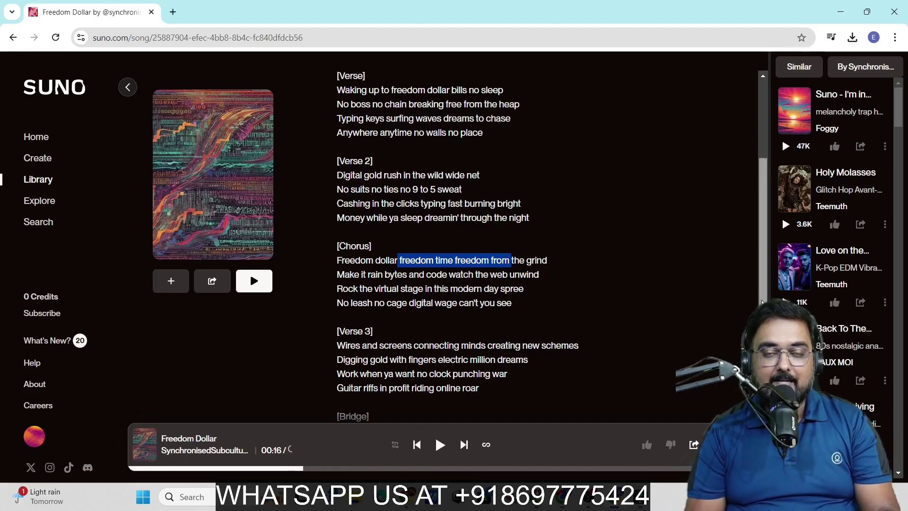
{"action": "scroll", "coordinate": [763, 210], "scroll_direction": "up", "scroll_amount": 3}
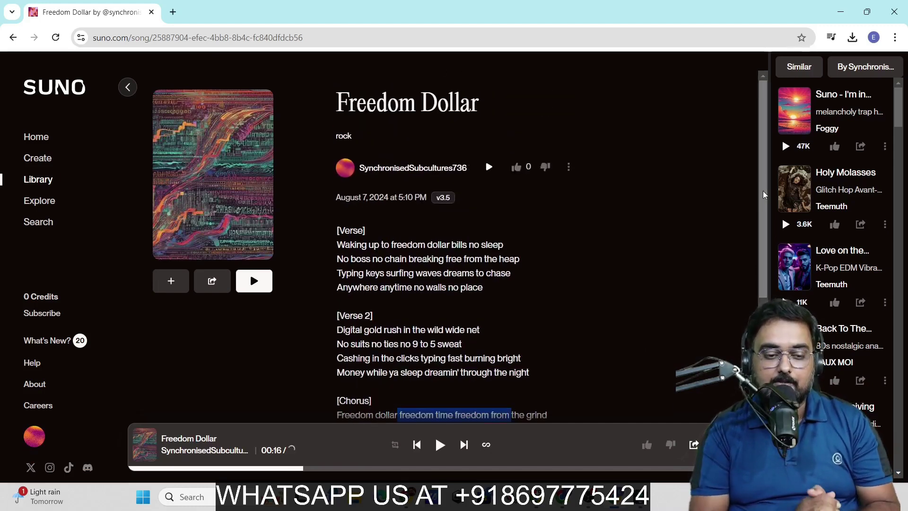
{"action": "left_click", "coordinate": [128, 88]}
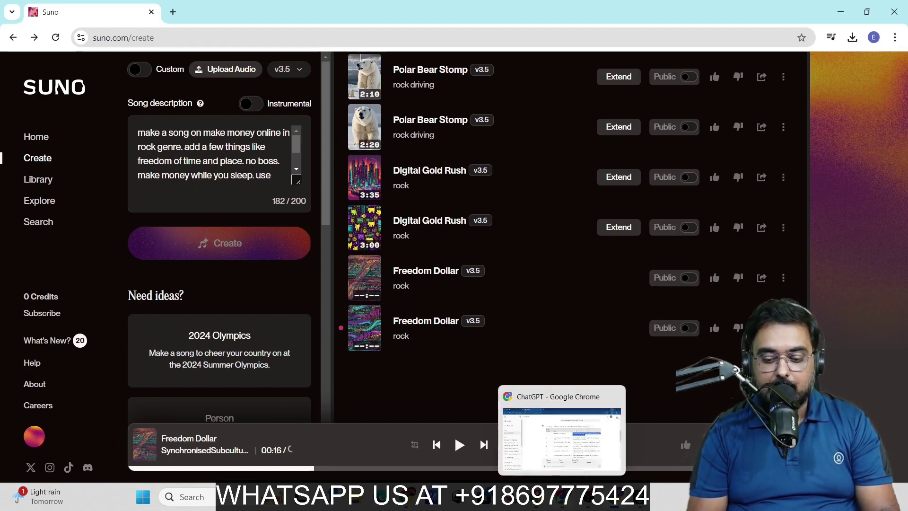
Step: Ask ChatGPT for song lyrics on making money online, freedom of time and place, being your own boss
{"action": "left_click", "coordinate": [560, 496]}
{"action": "scroll", "coordinate": [473, 75], "scroll_direction": "down", "scroll_amount": 9}
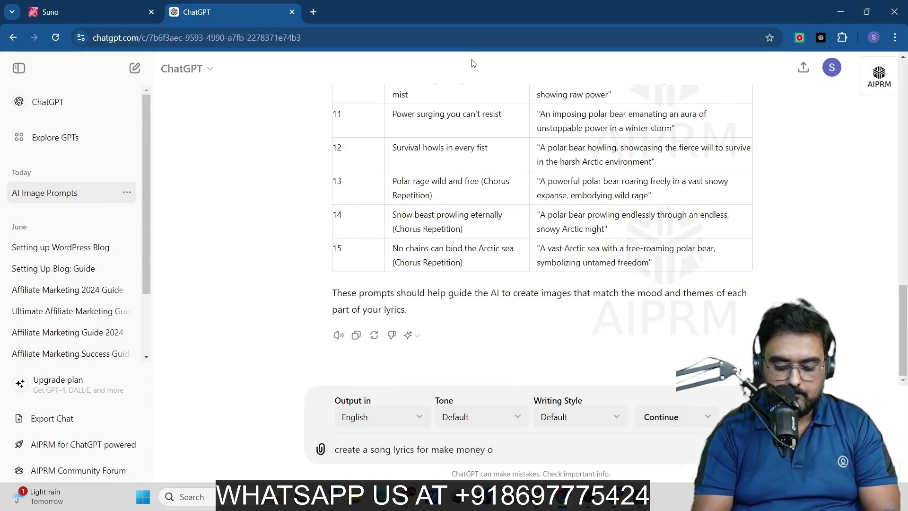
{"action": "type", "text": "th special mention to freed"}
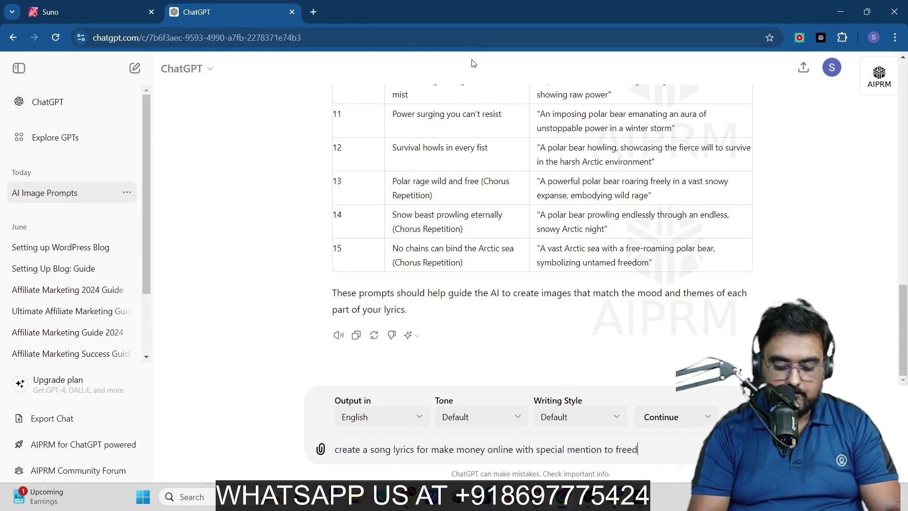
{"action": "type", "text": "and place of work. no bosses to pl"}
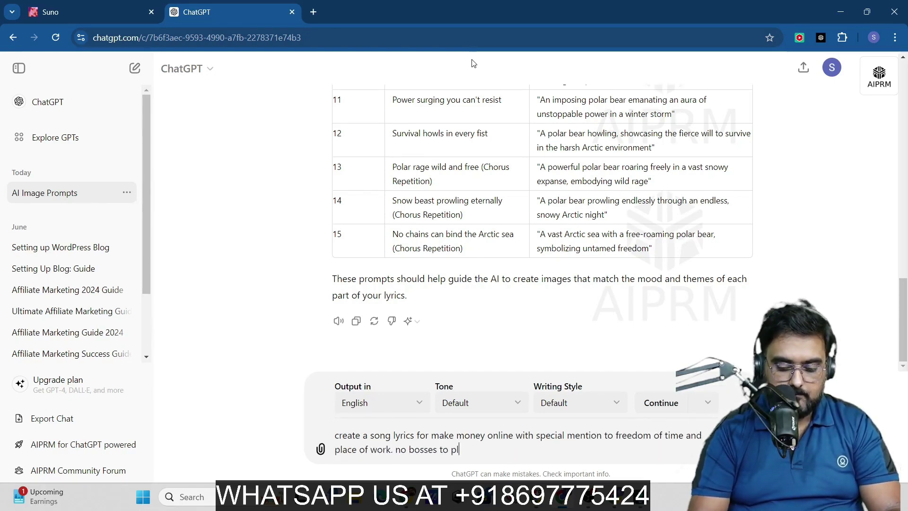
{"action": "type", "text": "ase. also being own boss."}
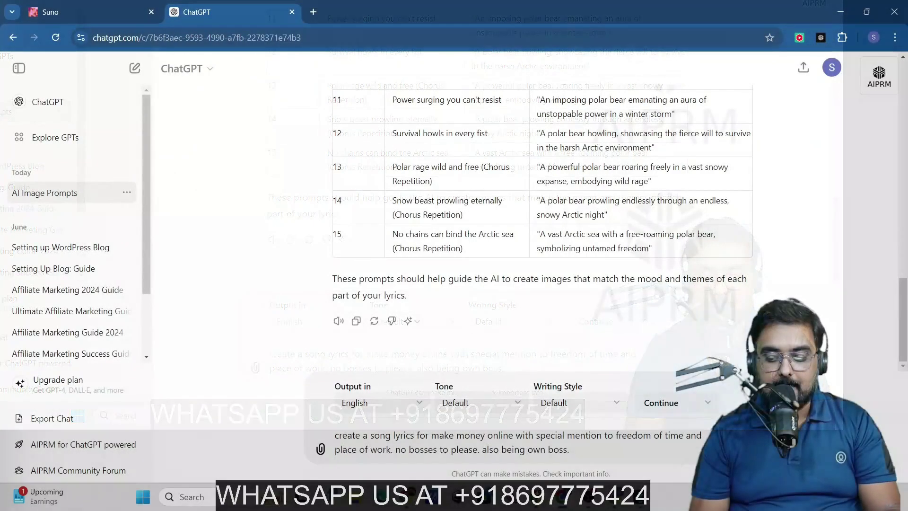
{"action": "key", "text": "Return"}
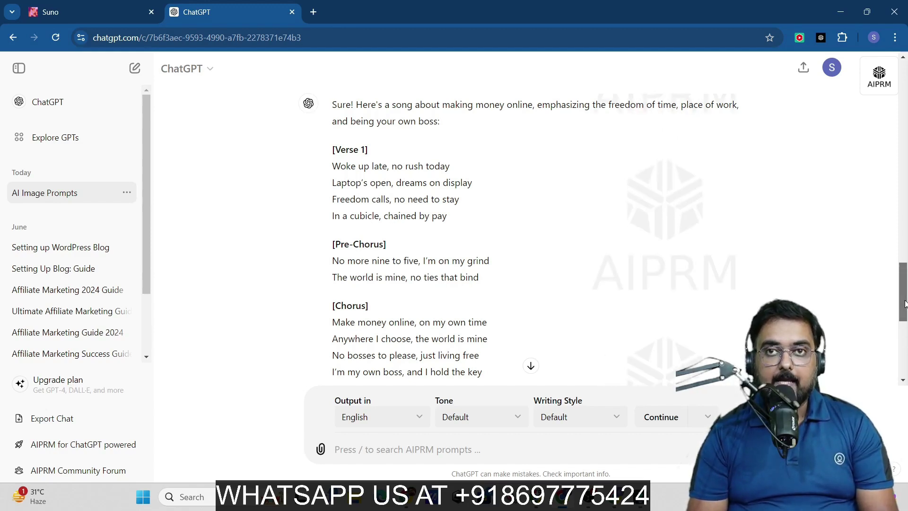
Step: Select the generated lyrics from [Verse 1] through the Outro
{"action": "scroll", "coordinate": [904, 307], "scroll_direction": "down", "scroll_amount": 1}
{"action": "scroll", "coordinate": [904, 312], "scroll_direction": "up", "scroll_amount": 1}
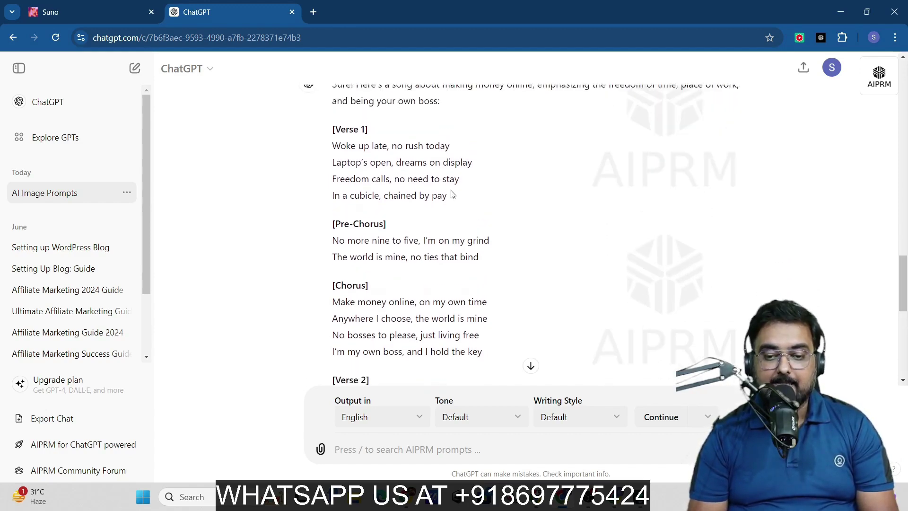
{"action": "left_click_drag", "start_coordinate": [330, 129], "coordinate": [453, 376]}
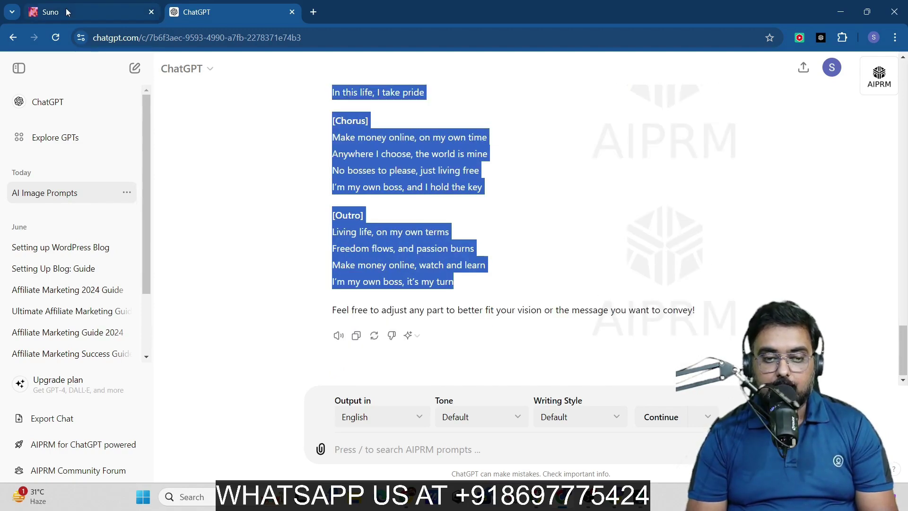
Step: Enable Suno's Custom mode, accept the welcome dialog, and focus the Lyrics box
{"action": "left_click", "coordinate": [66, 12]}
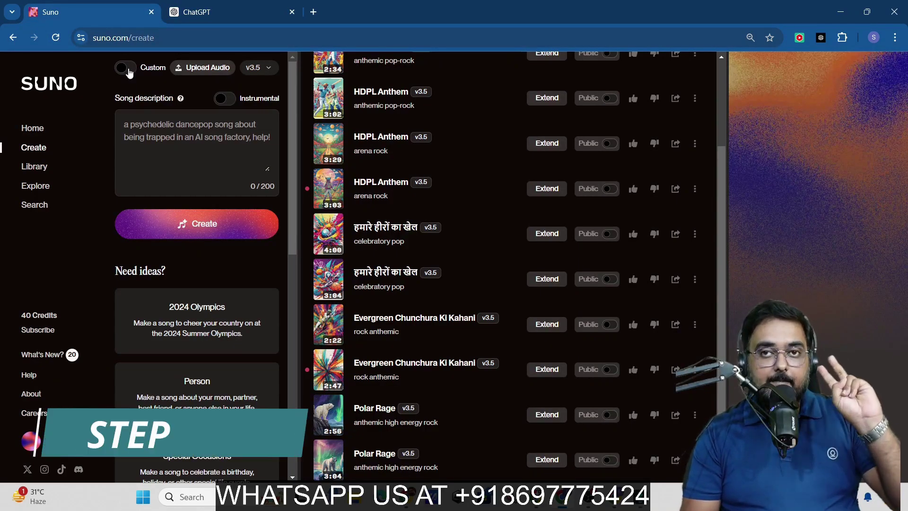
{"action": "left_click", "coordinate": [126, 67]}
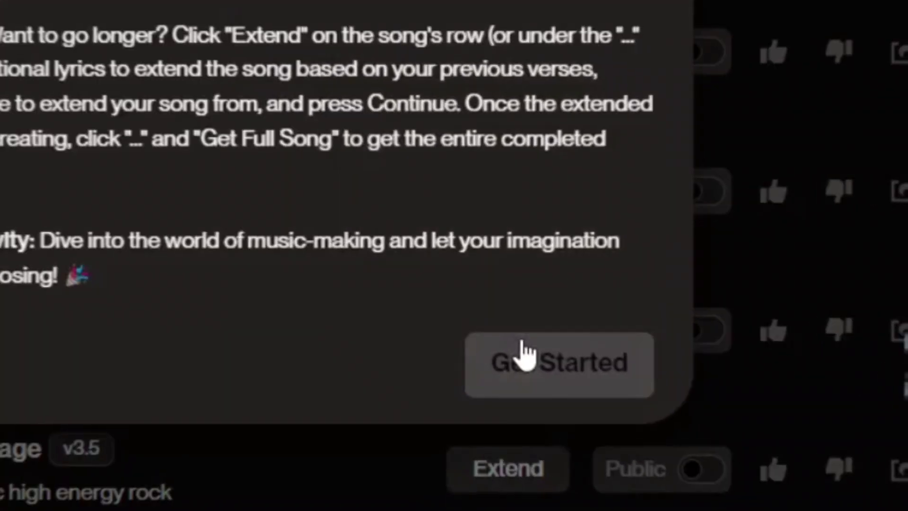
{"action": "left_click", "coordinate": [559, 382]}
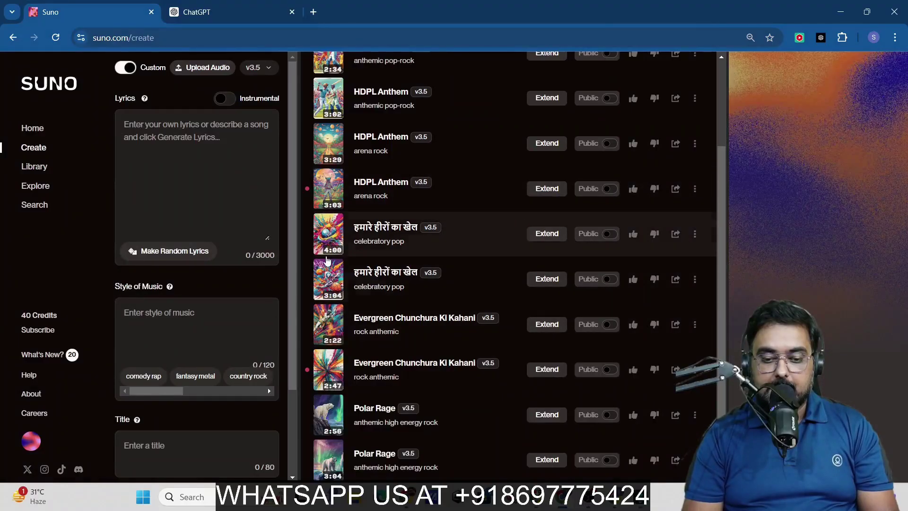
{"action": "left_click", "coordinate": [193, 144]}
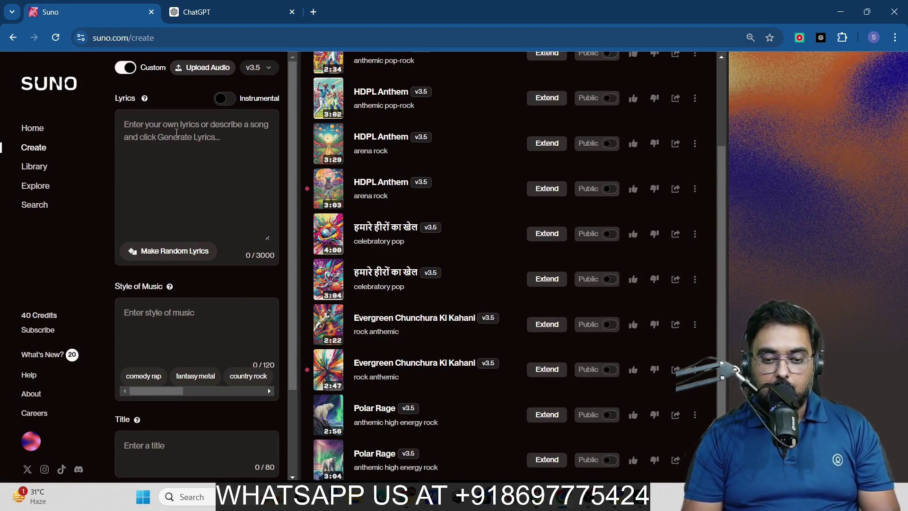
Step: Paste the ChatGPT lyrics, regenerate them, and start entering the rock style of music
{"action": "key", "text": "ctrl+v"}
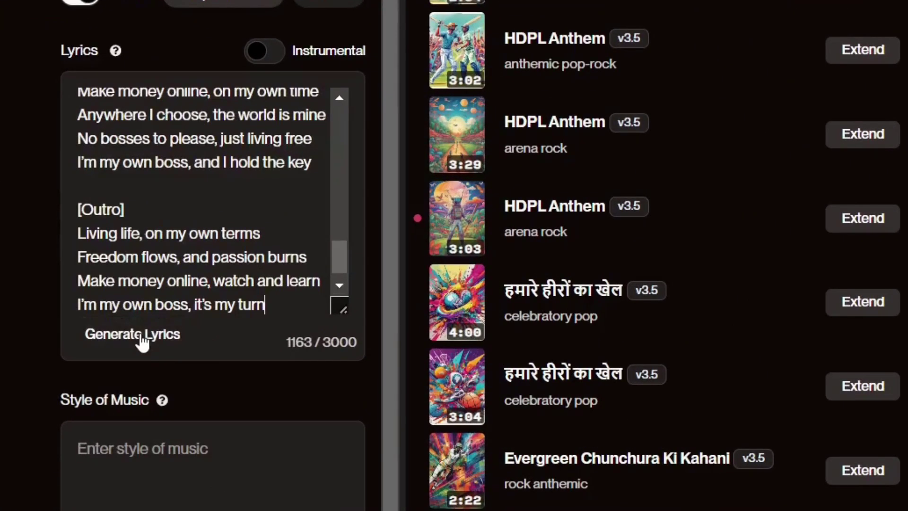
{"action": "left_click", "coordinate": [141, 335]}
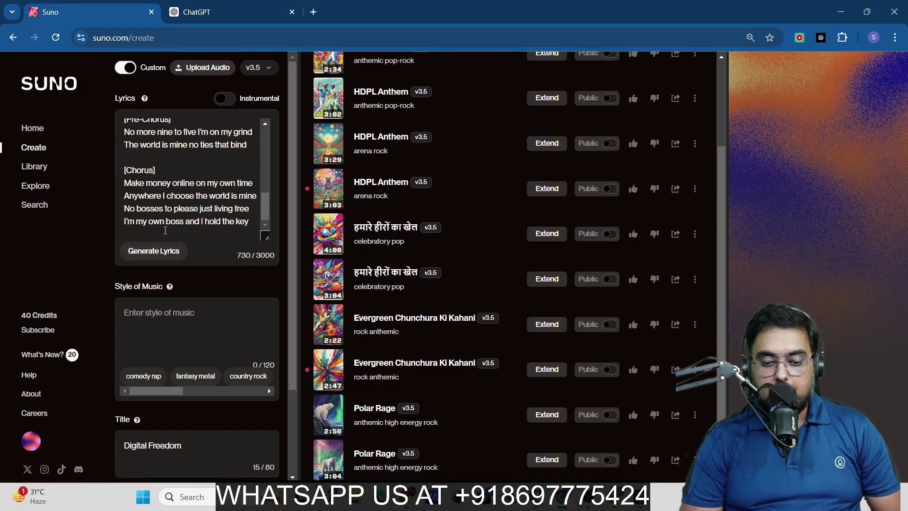
{"action": "scroll", "coordinate": [291, 223], "scroll_direction": "down", "scroll_amount": 3}
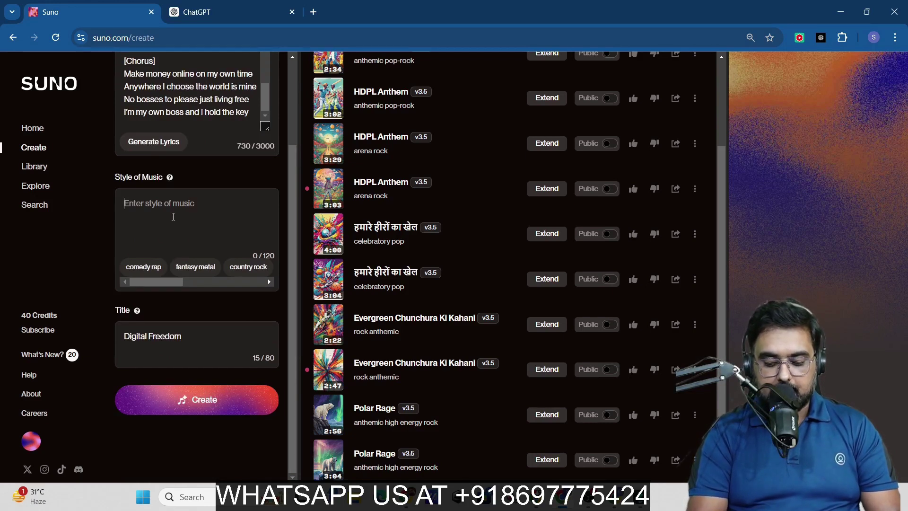
{"action": "type", "text": "rock and energetic"}
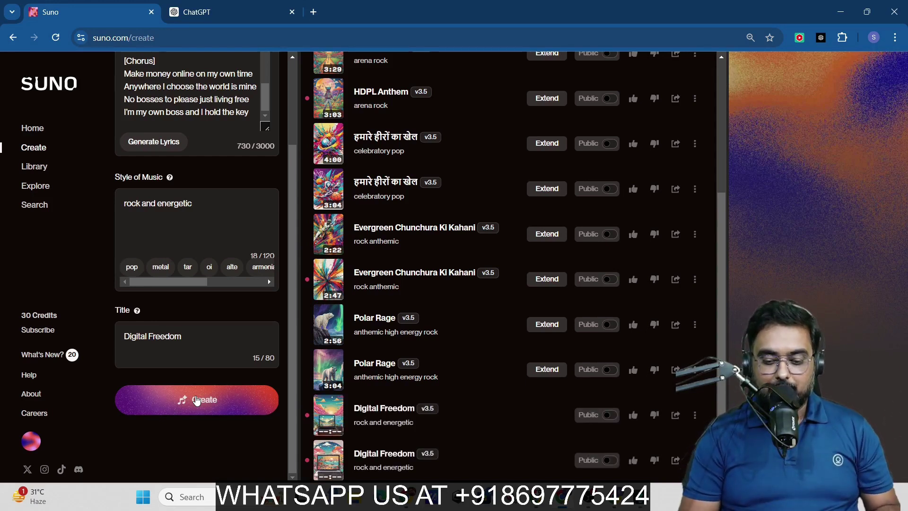
{"action": "left_click", "coordinate": [372, 408]}
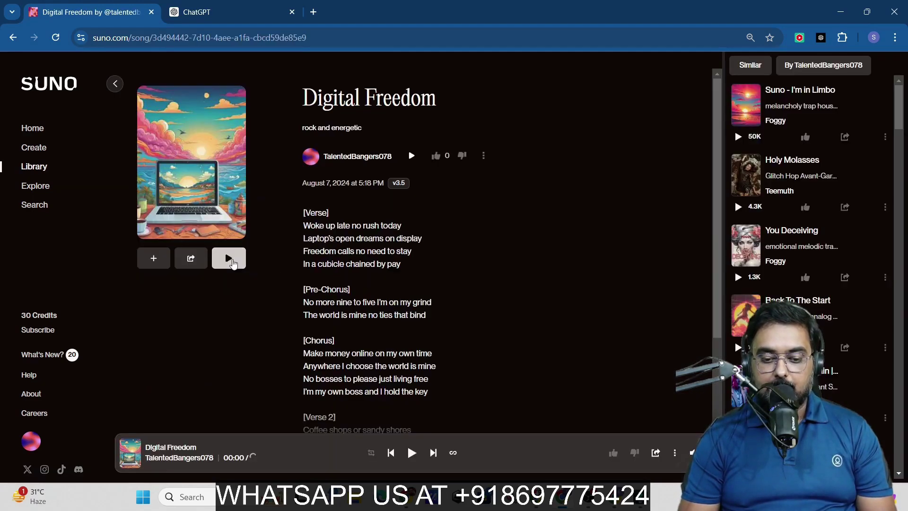
{"action": "left_click", "coordinate": [229, 258]}
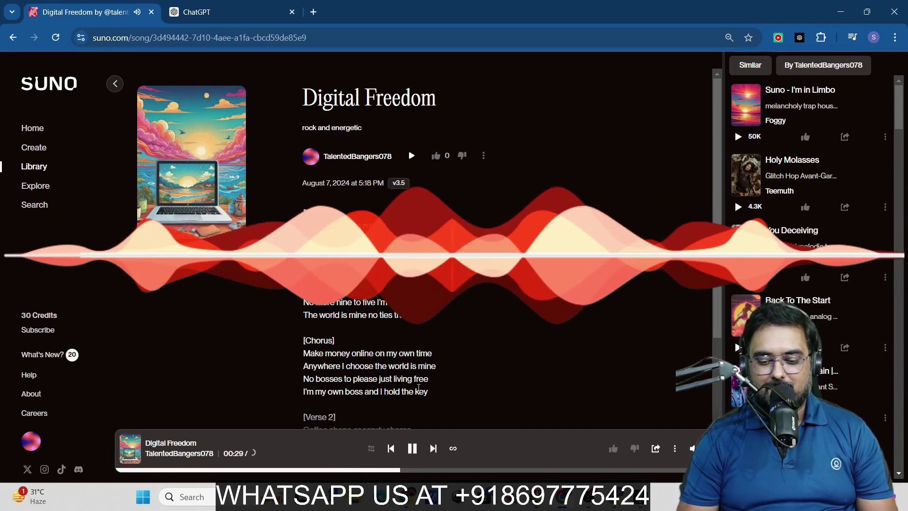
{"action": "left_click", "coordinate": [413, 449]}
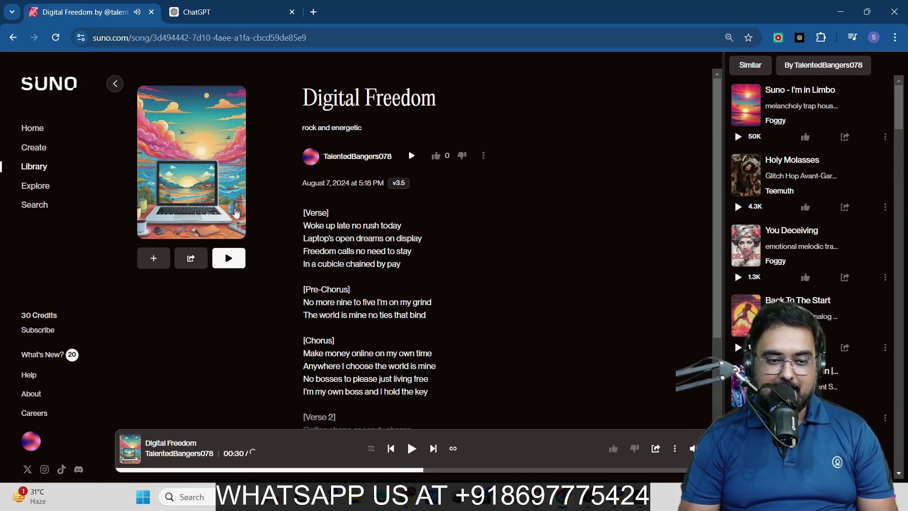
{"action": "left_click", "coordinate": [115, 84]}
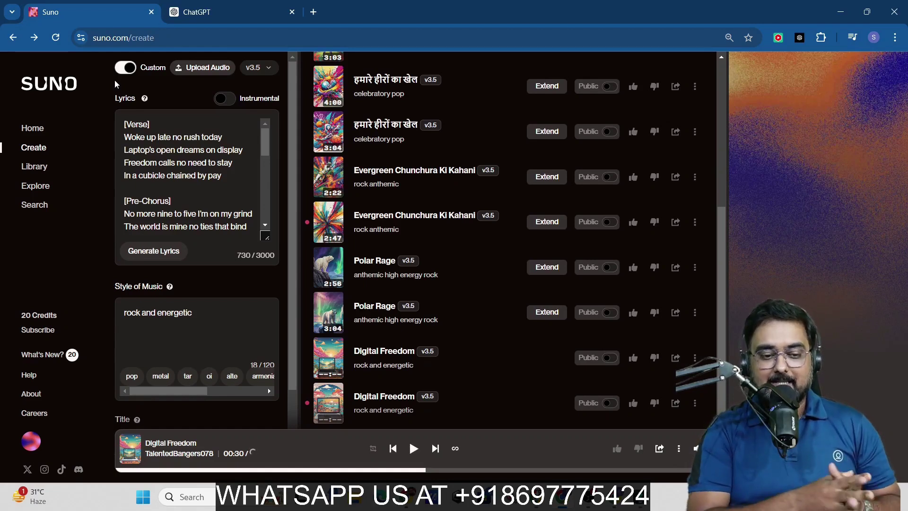
Step: Turn off Custom mode, play and pause the Hindi song, then go back to Create
{"action": "left_click", "coordinate": [125, 67]}
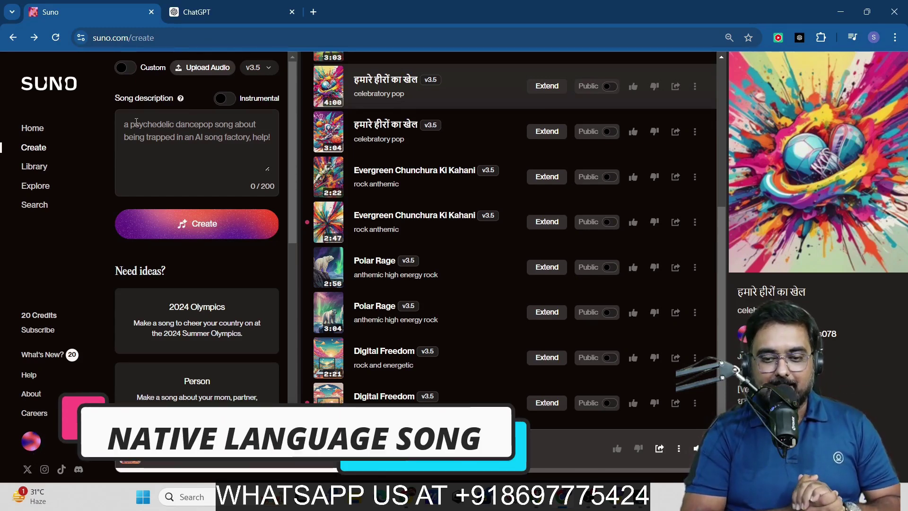
{"action": "left_click", "coordinate": [435, 98]}
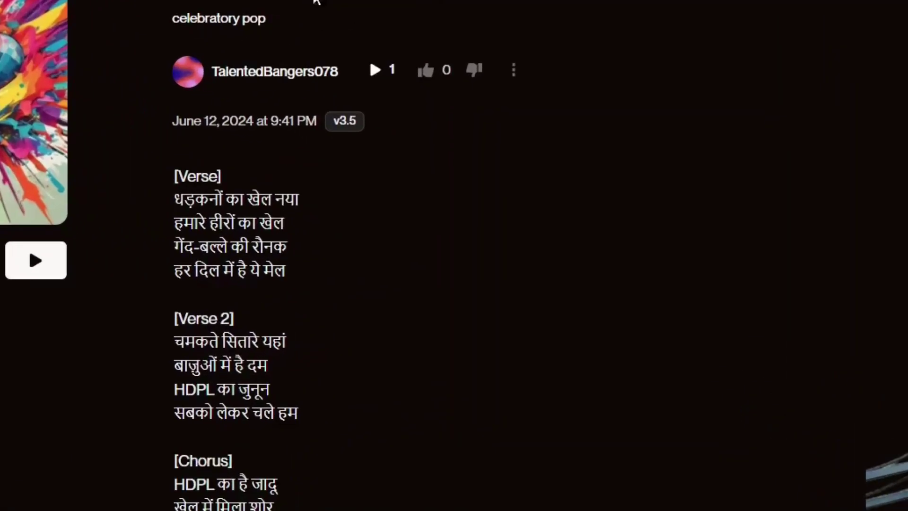
{"action": "left_click", "coordinate": [39, 269]}
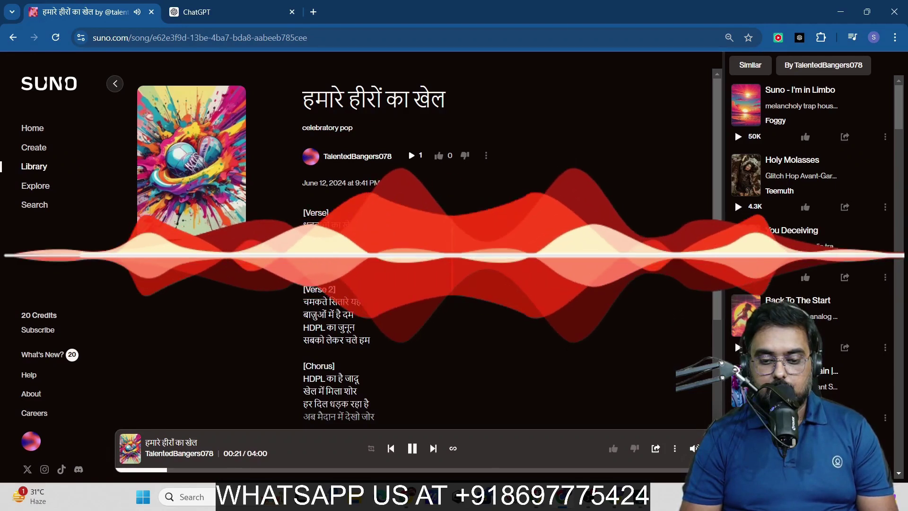
{"action": "left_click", "coordinate": [231, 264]}
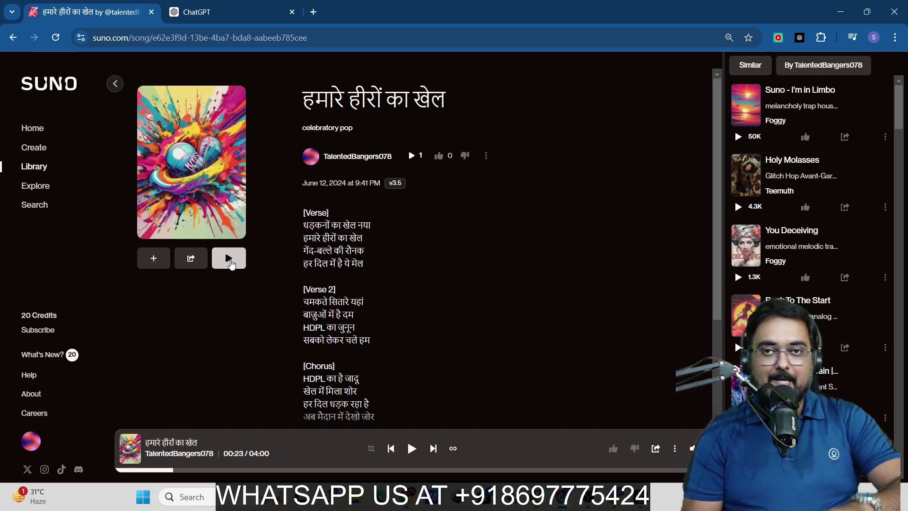
{"action": "left_click", "coordinate": [115, 84]}
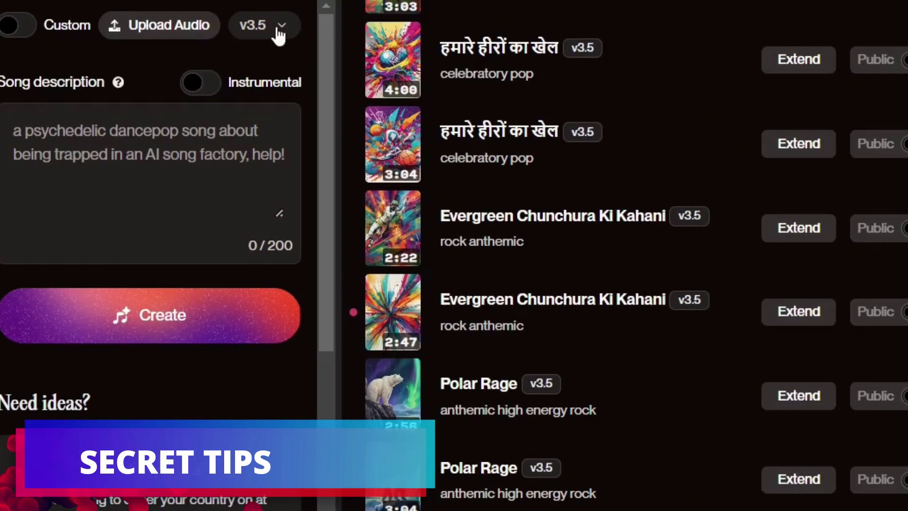
Step: Open the model dropdown to list v3.5 (4 min), v3 (2 min) and v2 (1.3 min)
{"action": "left_click", "coordinate": [202, 6]}
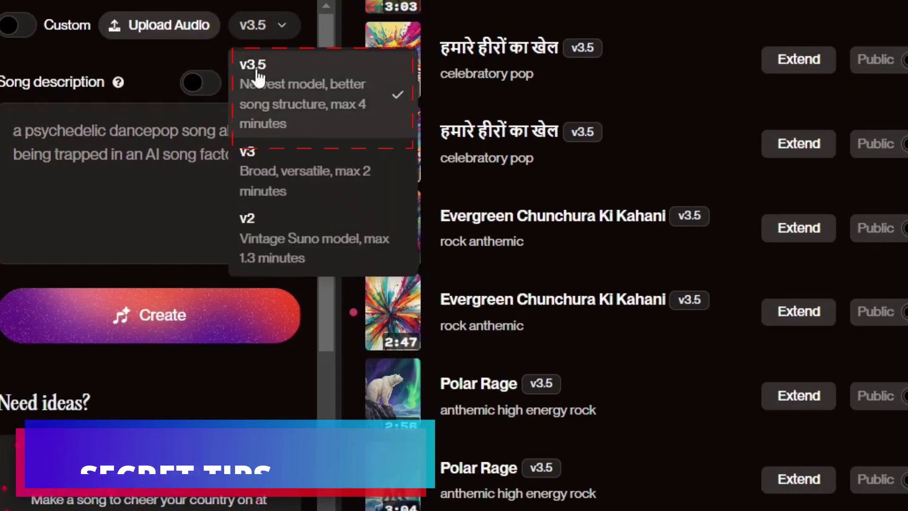